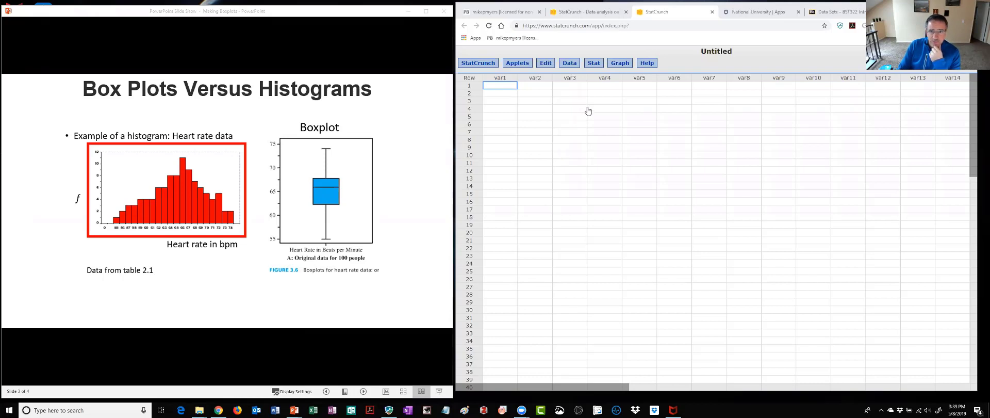
Return the slide show to slide 2, Table 2.1 of heart-rate data for 100 patients.
left_click(391, 137)
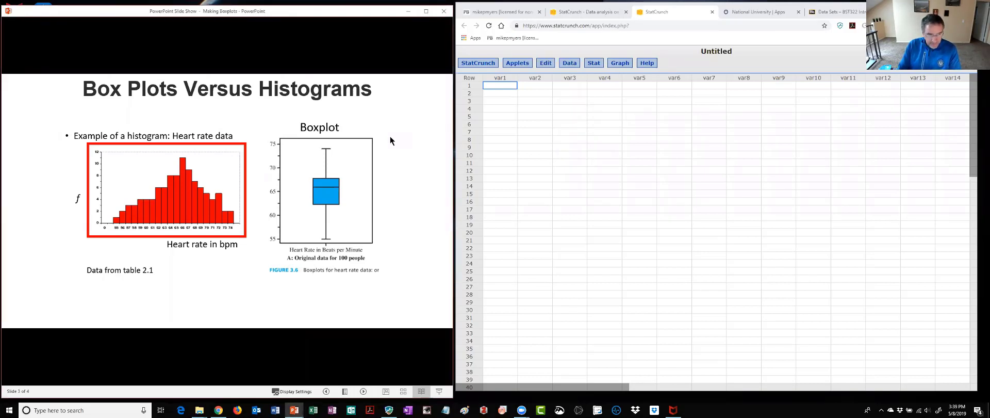
key("Right")
key("Left")
key("Left")
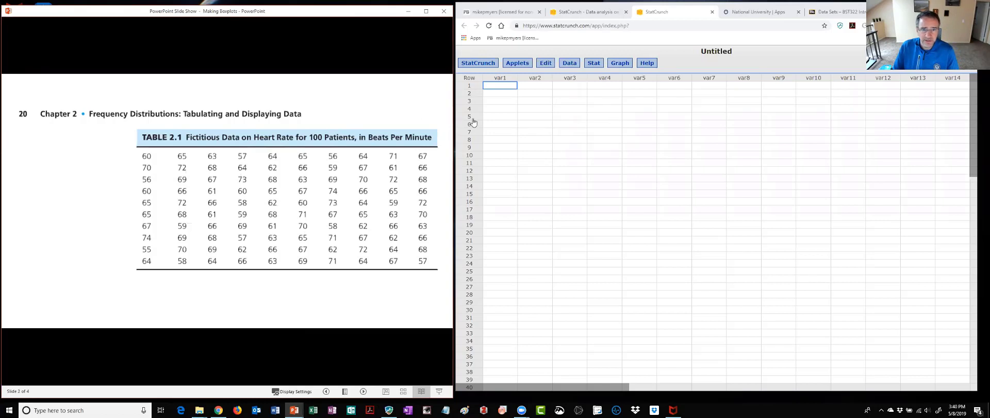
Upload Data from Table 2.1.xlsx from this computer into StatCrunch as a data table.
left_click(571, 63)
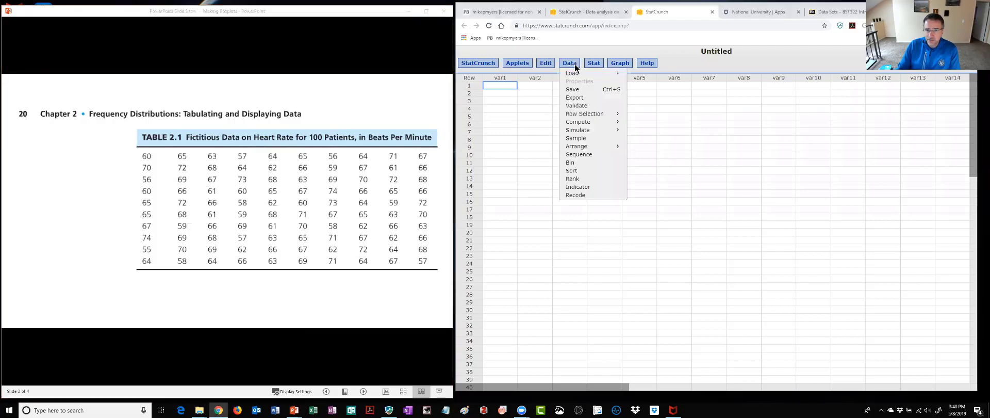
mouse_move(598, 76)
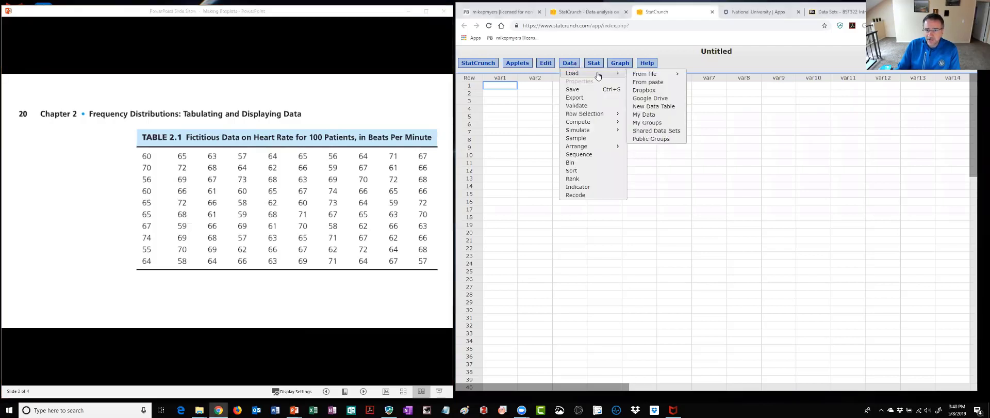
mouse_move(668, 76)
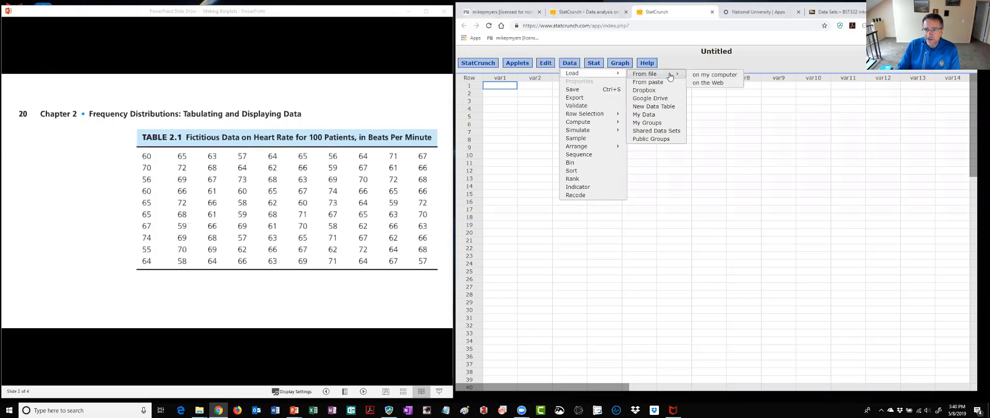
left_click(712, 76)
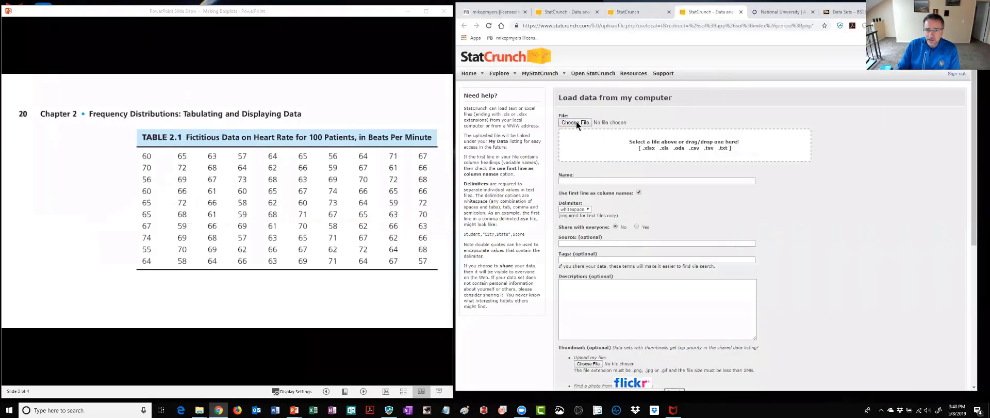
left_click(575, 123)
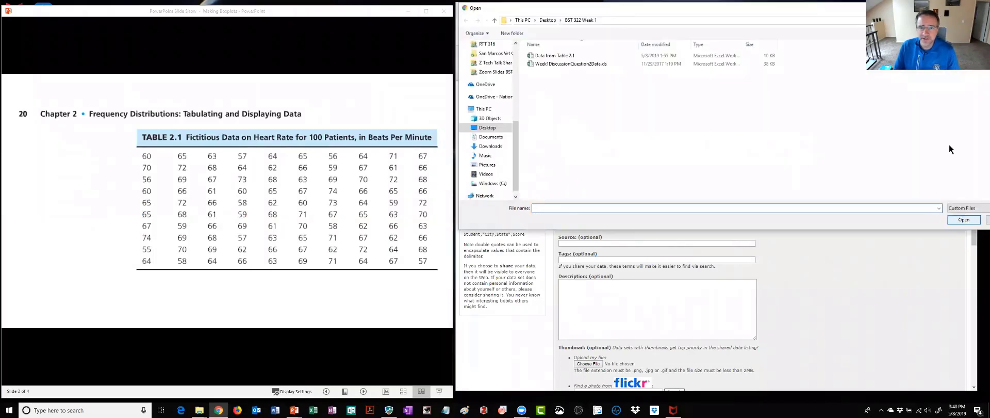
double_click(557, 56)
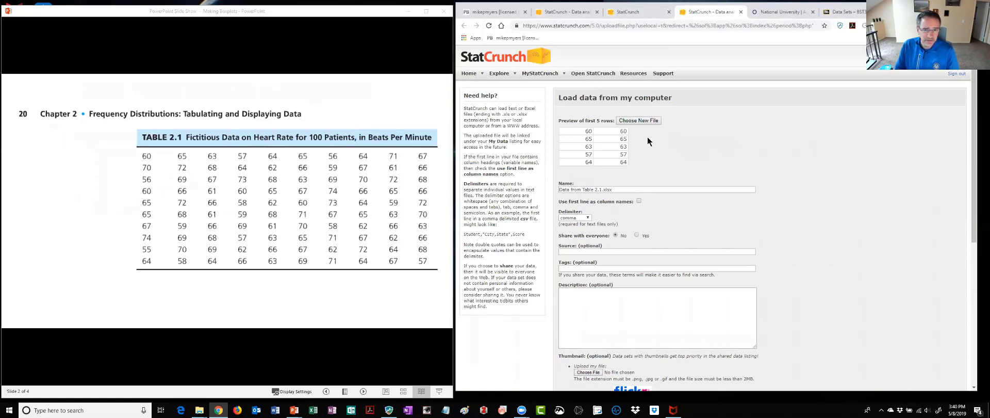
scroll(649, 149, "down", 2)
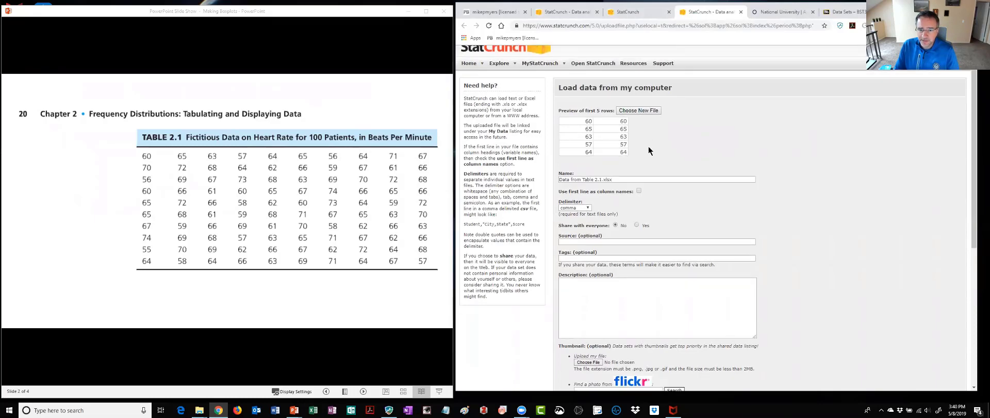
scroll(648, 147, "down", 3)
left_click(569, 322)
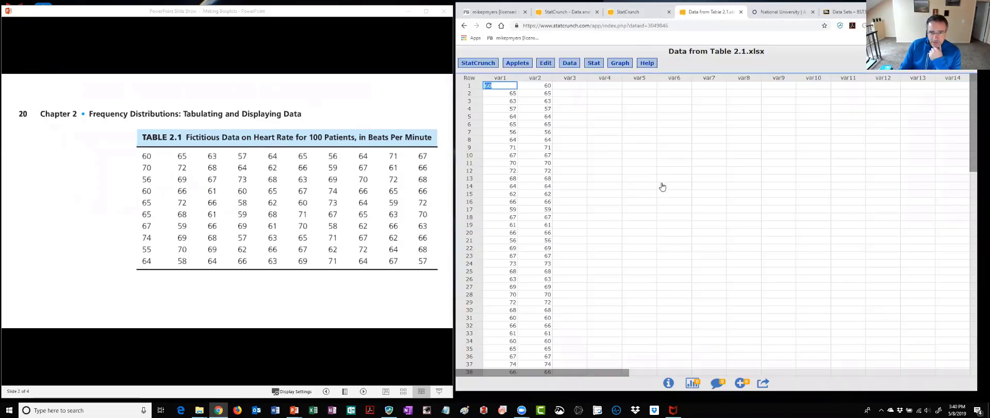
scroll(665, 185, "down", 4)
scroll(701, 181, "down", 8)
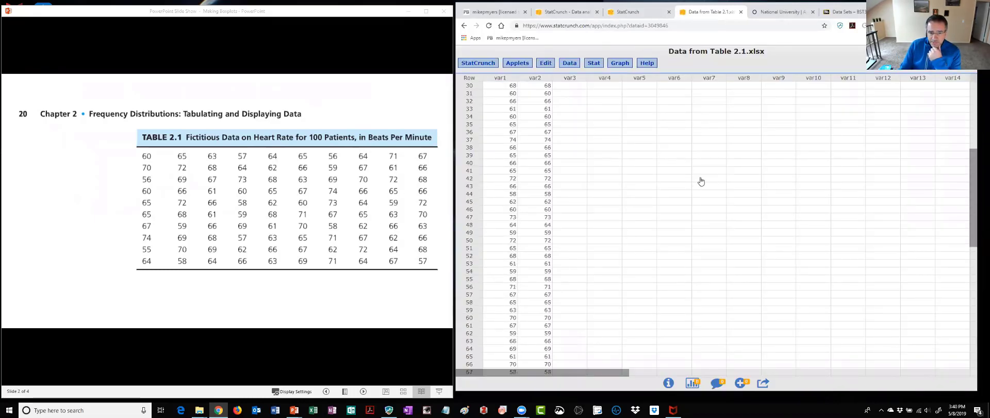
scroll(700, 180, "down", 11)
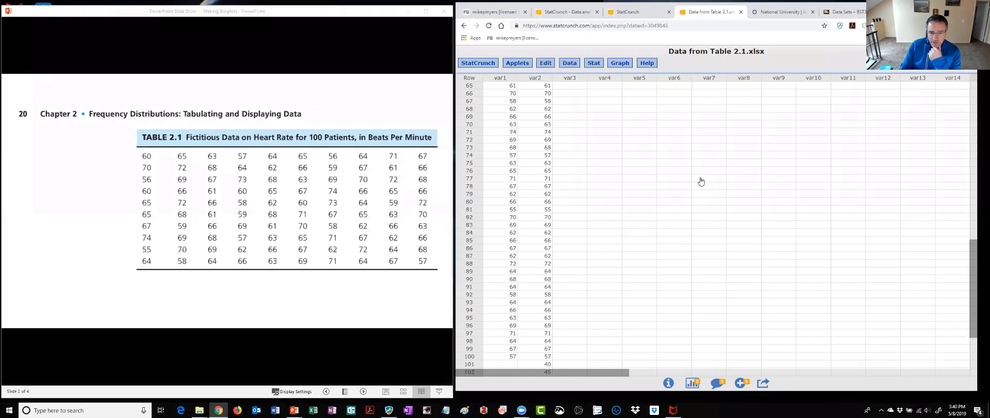
scroll(701, 181, "down", 1)
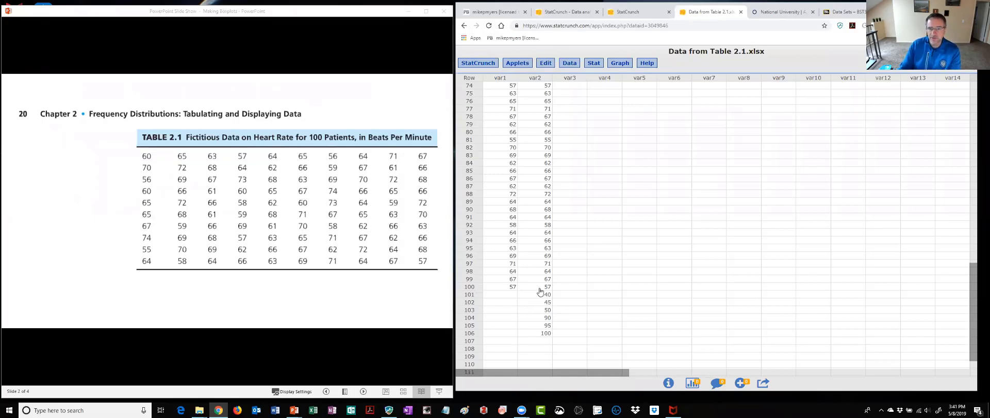
Bring the slide show back to the box plots versus histograms slide.
left_click(376, 182)
key("Left")
key("Right")
key("Right")
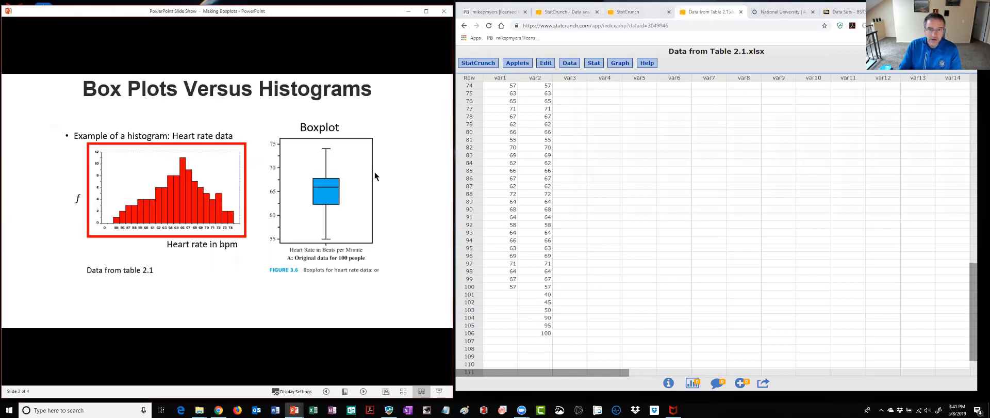
Draw a boxplot of var1 with mean and median marker lines.
left_click(619, 66)
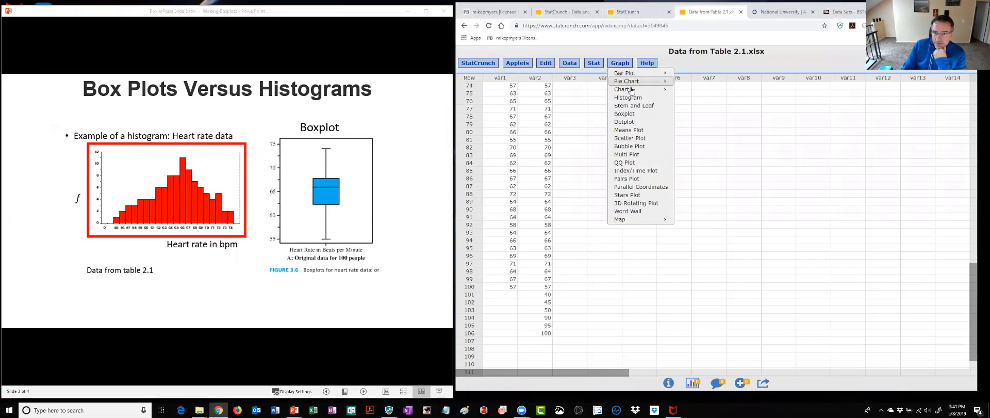
left_click(645, 114)
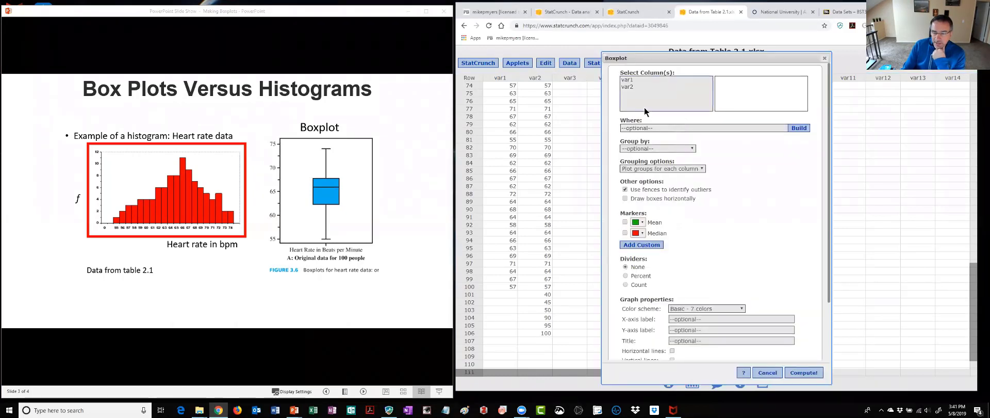
left_click(631, 80)
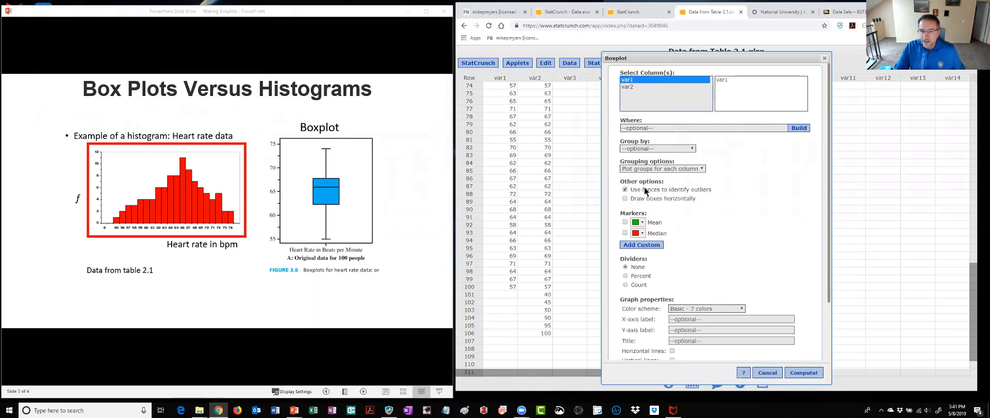
left_click(625, 189)
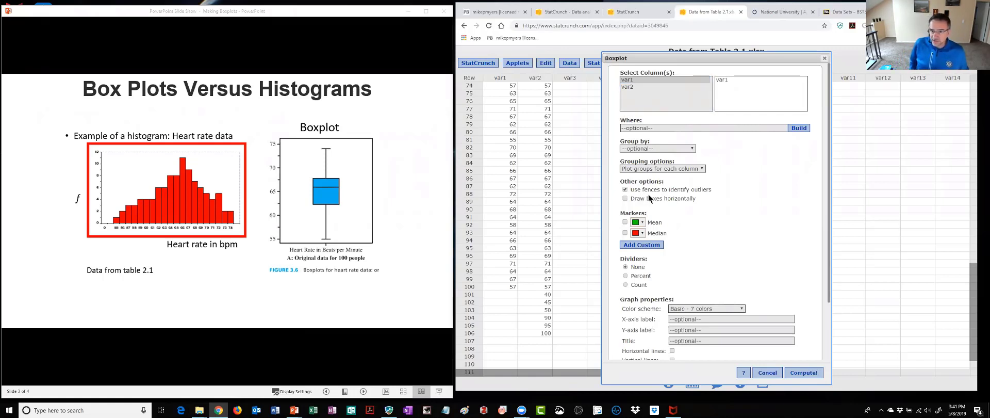
left_click(625, 223)
left_click(625, 232)
scroll(730, 243, "down", 2)
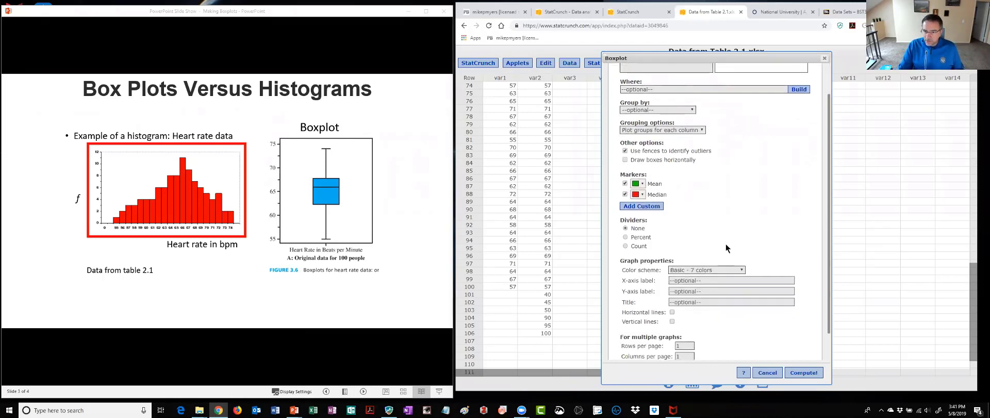
scroll(713, 288, "down", 1)
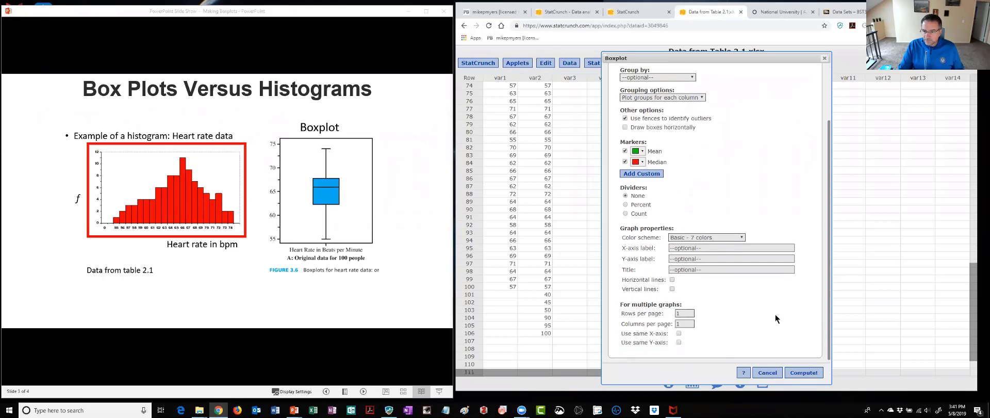
left_click(800, 372)
Move the boxplot window left and set up column summary statistics for var1.
left_click_drag(815, 100, 605, 87)
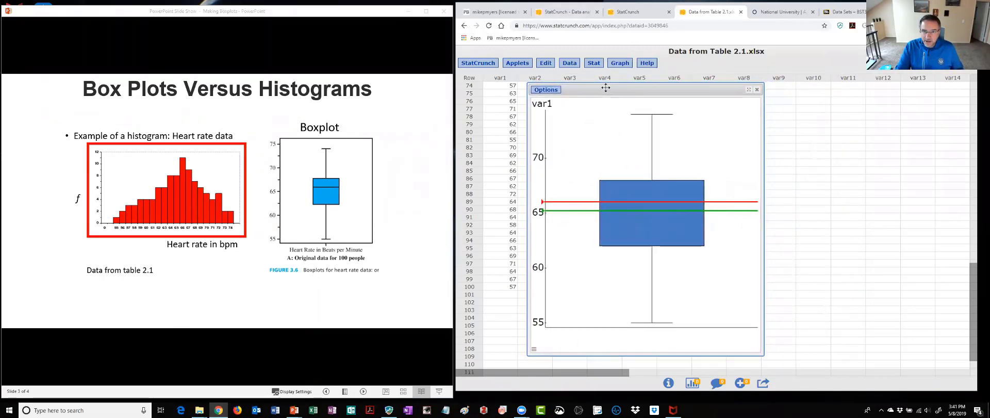
left_click(595, 64)
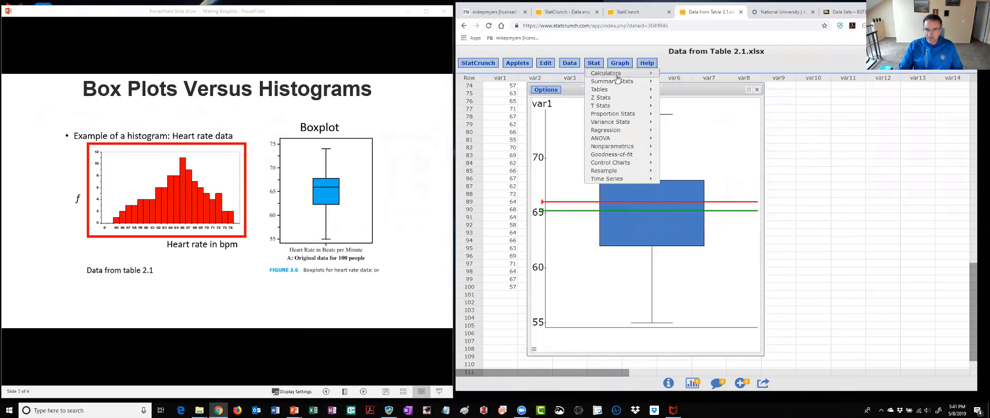
mouse_move(643, 84)
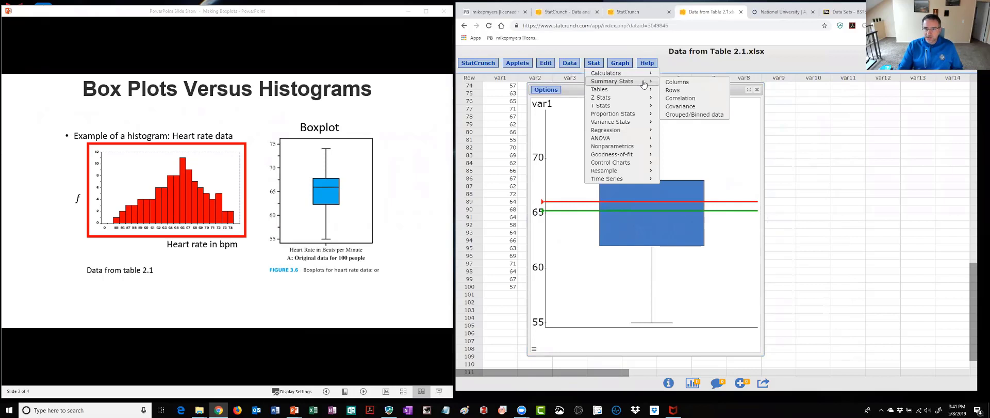
left_click(677, 83)
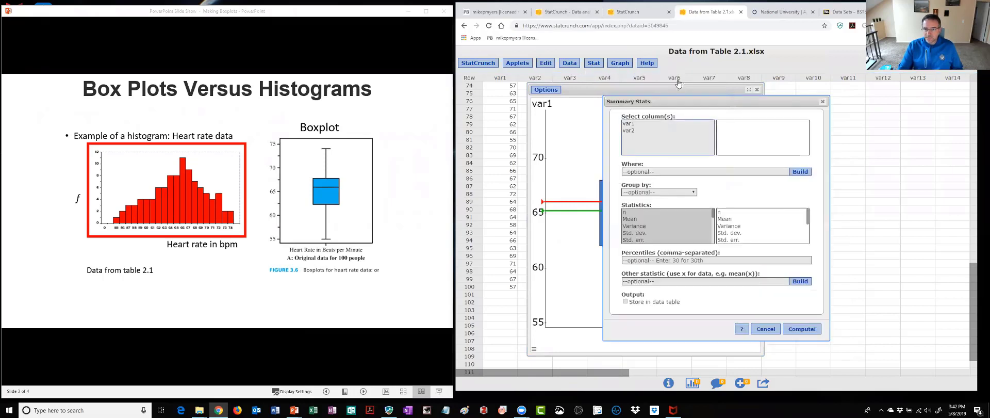
left_click(633, 124)
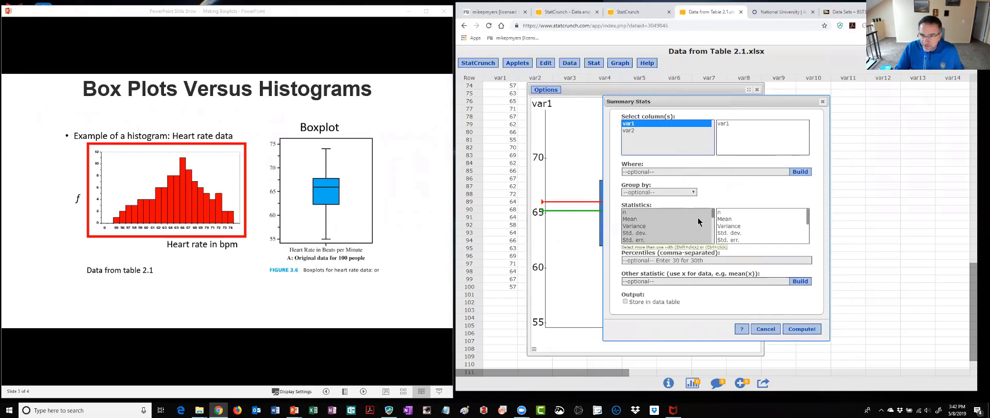
Report n, mean, median, min, max, Q1, Q3 and IQR for var1.
left_click(635, 212)
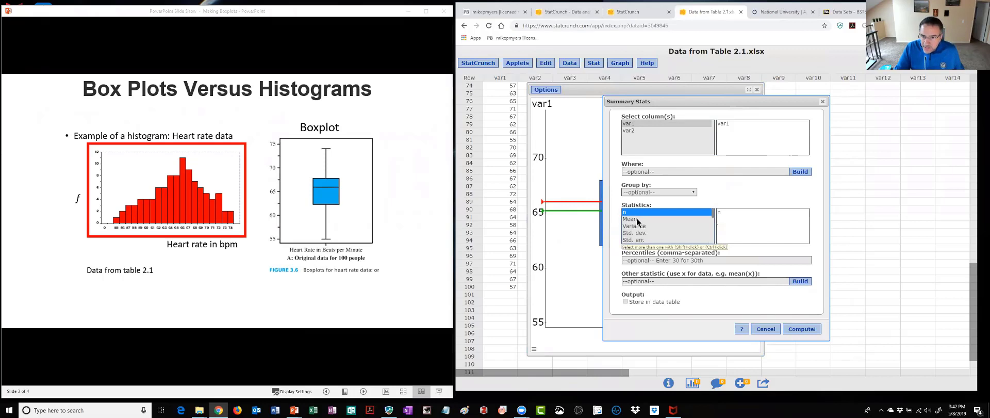
left_click(651, 218, "ctrl")
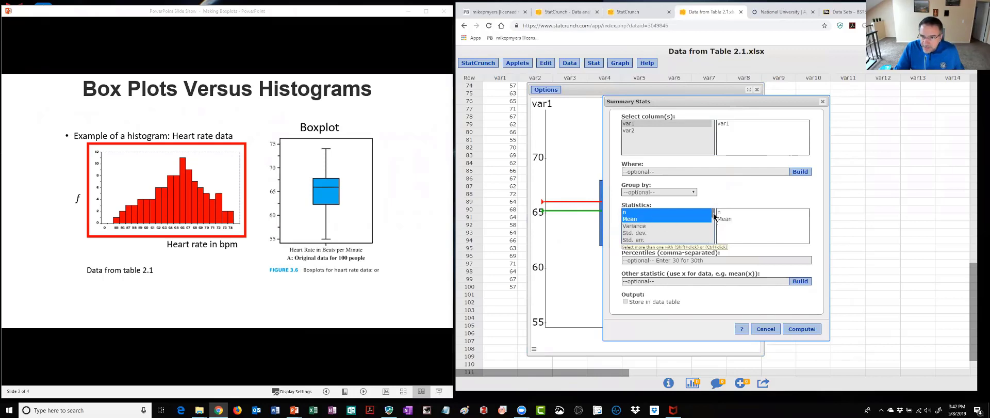
left_click_drag(714, 215, 714, 230)
left_click(635, 225, "ctrl")
left_click(665, 225, "ctrl")
left_click(665, 232, "ctrl")
left_click(630, 218, "ctrl")
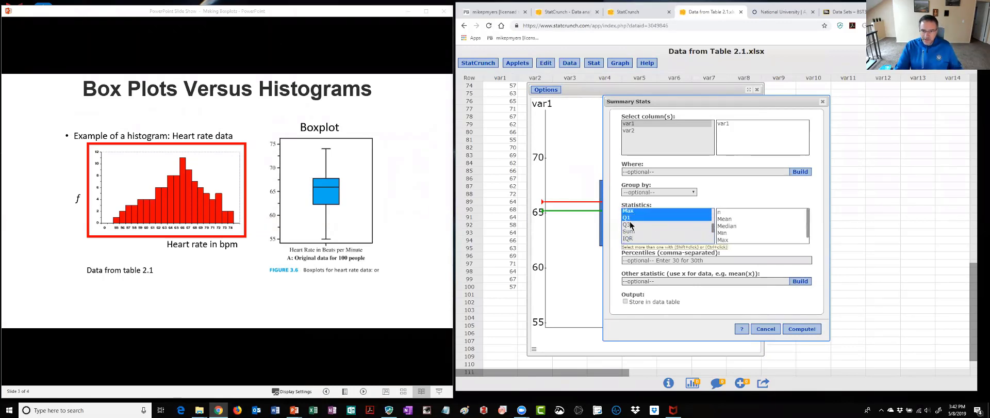
left_click(631, 225, "ctrl")
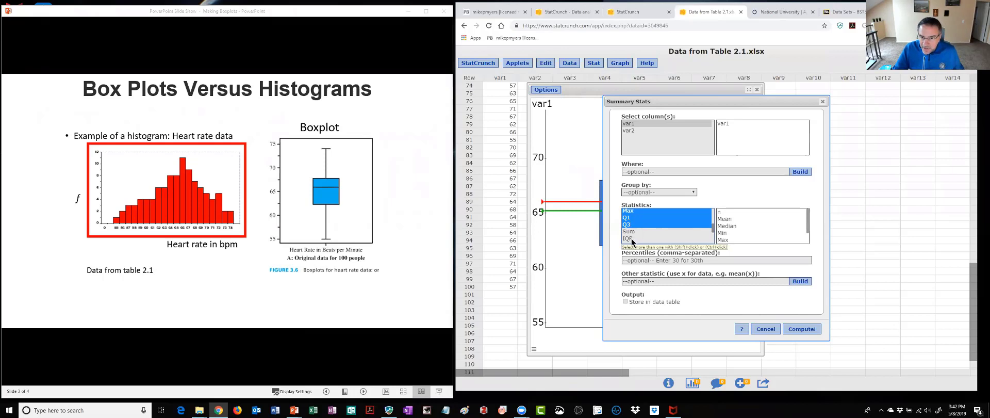
left_click(631, 238, "ctrl")
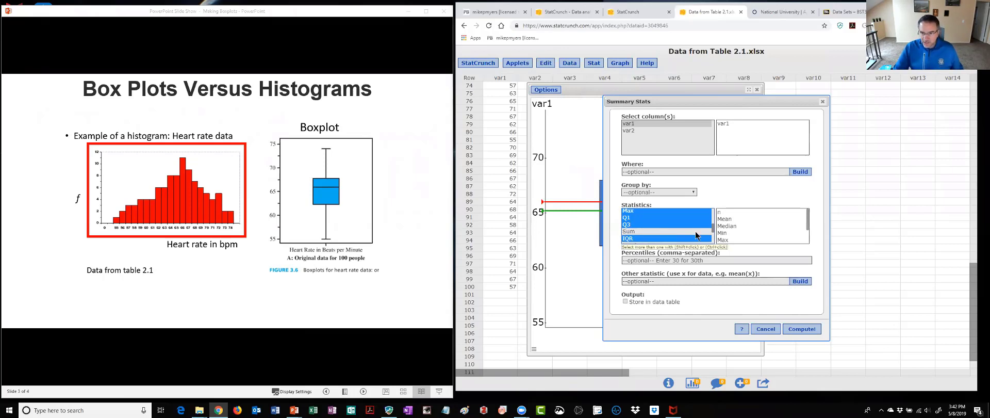
scroll(716, 230, "down", 3)
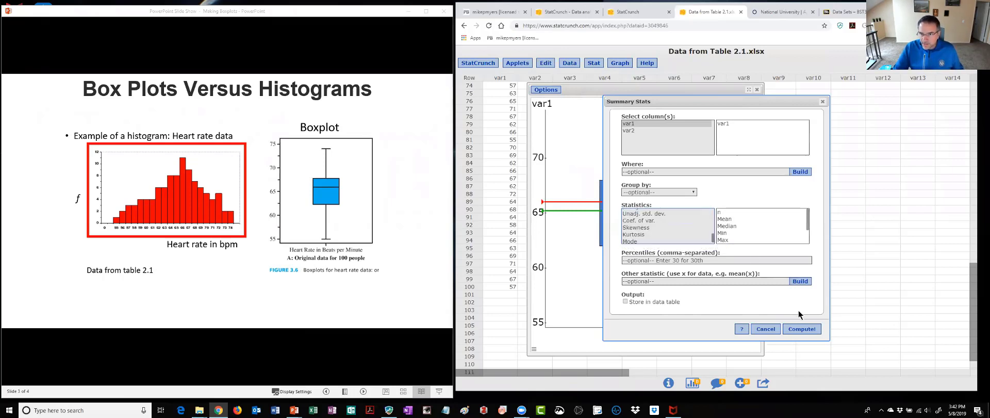
left_click(800, 330)
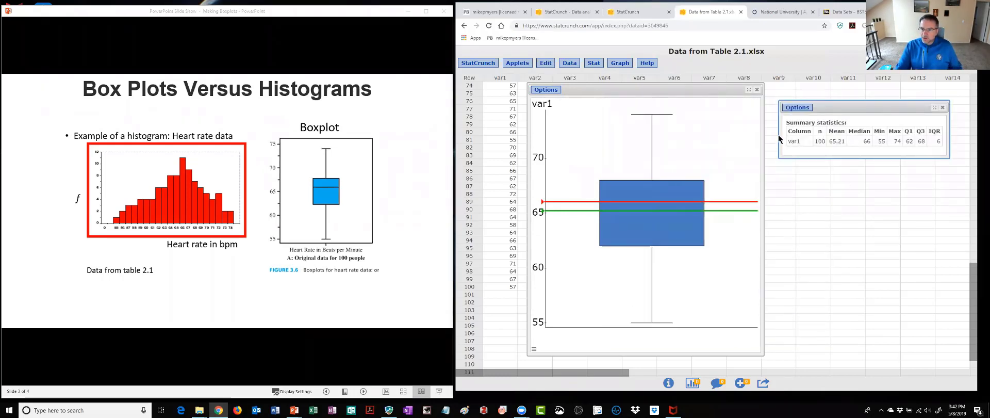
left_click_drag(858, 105, 848, 110)
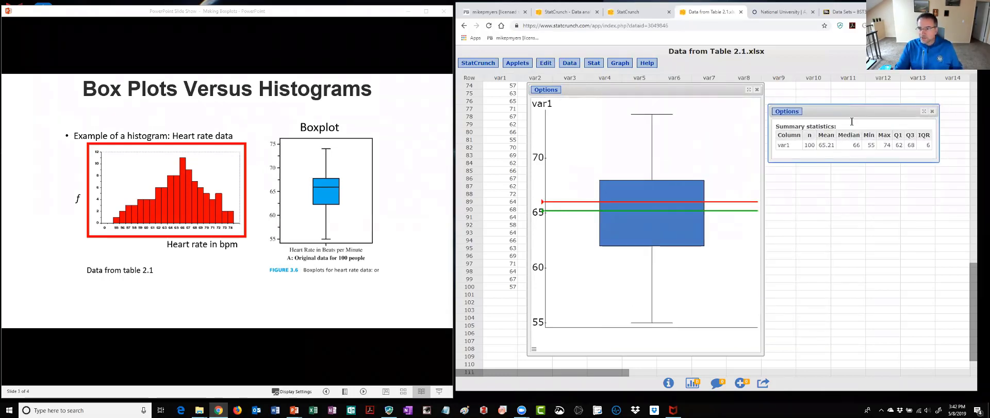
mouse_move(678, 201)
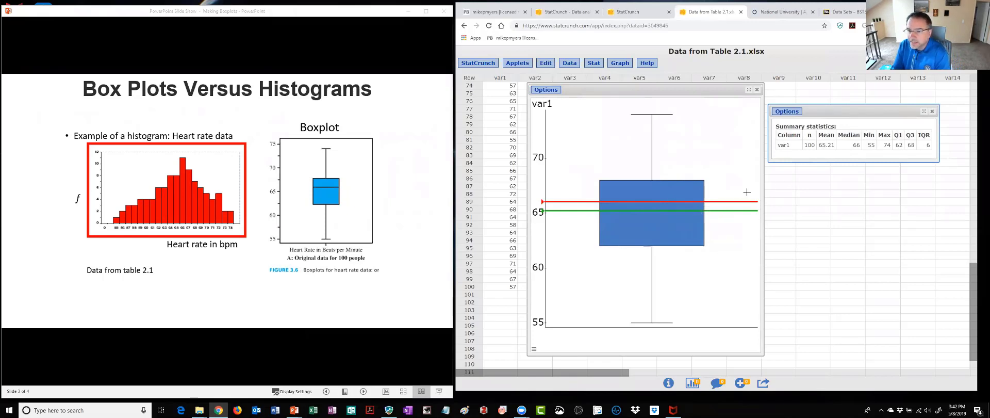
mouse_move(725, 201)
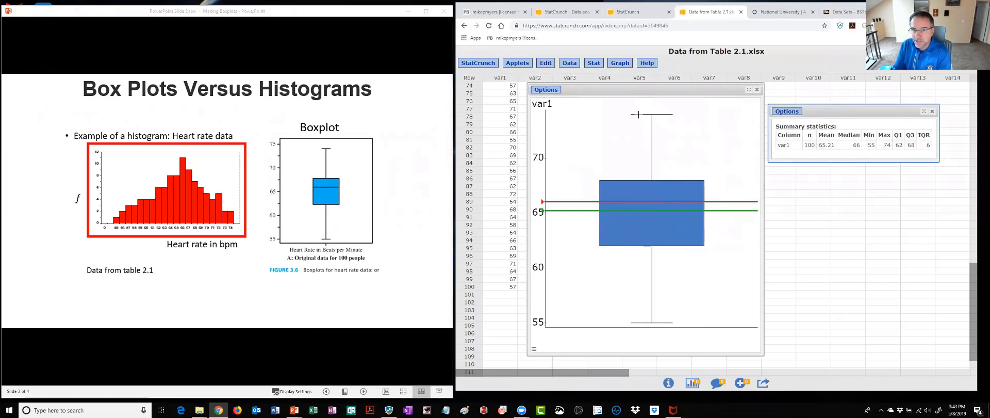
mouse_move(642, 113)
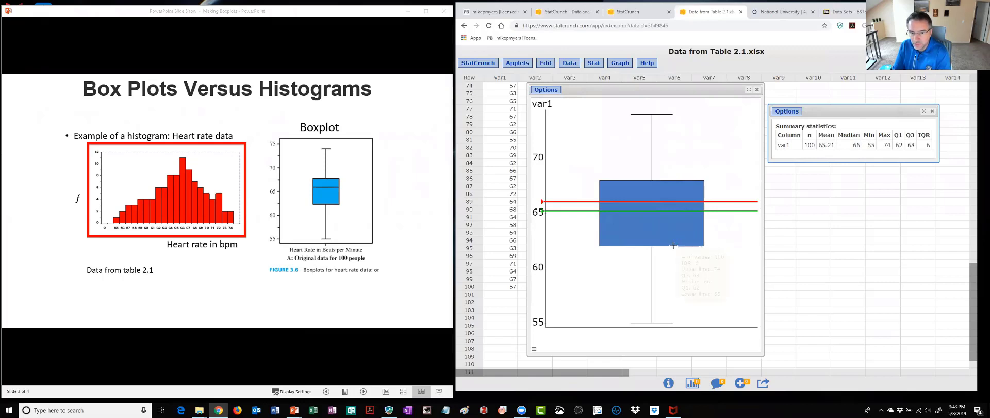
mouse_move(655, 245)
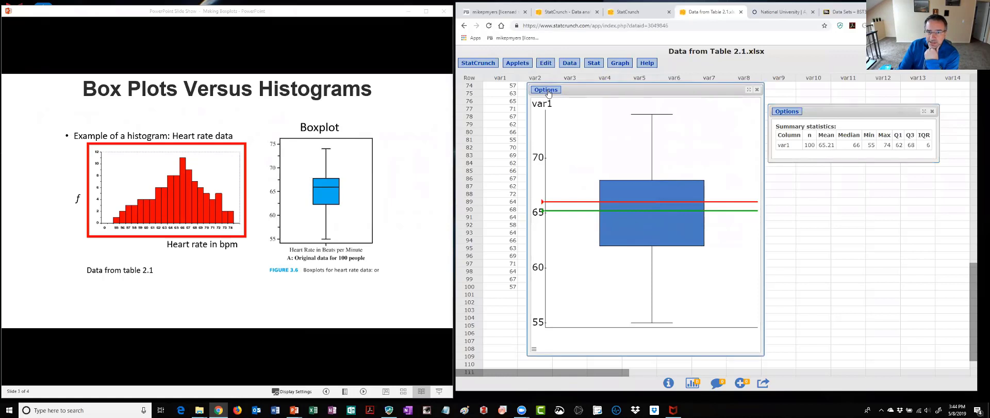
Edit the boxplot to add var2, drawing var1 and var2 side by side.
left_click(547, 90)
left_click(549, 99)
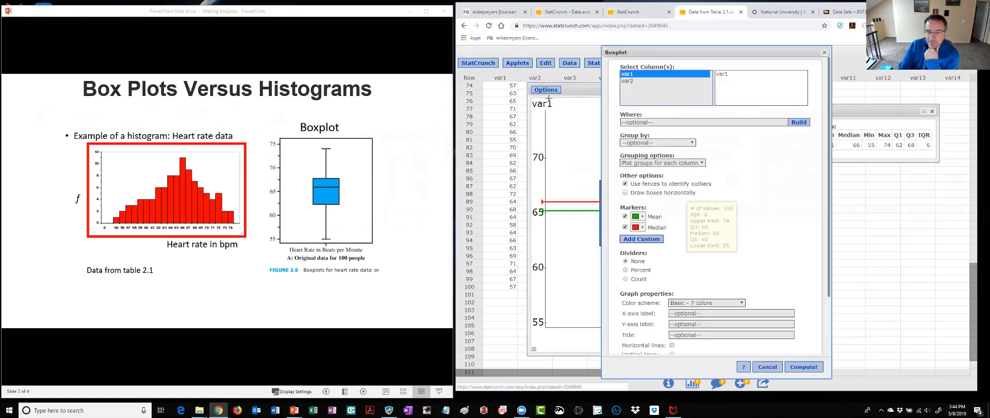
left_click(632, 81, "ctrl")
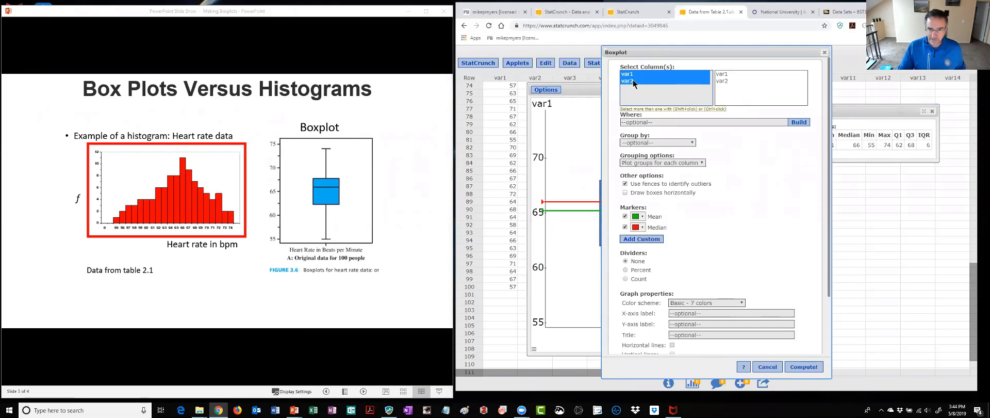
left_click(803, 366)
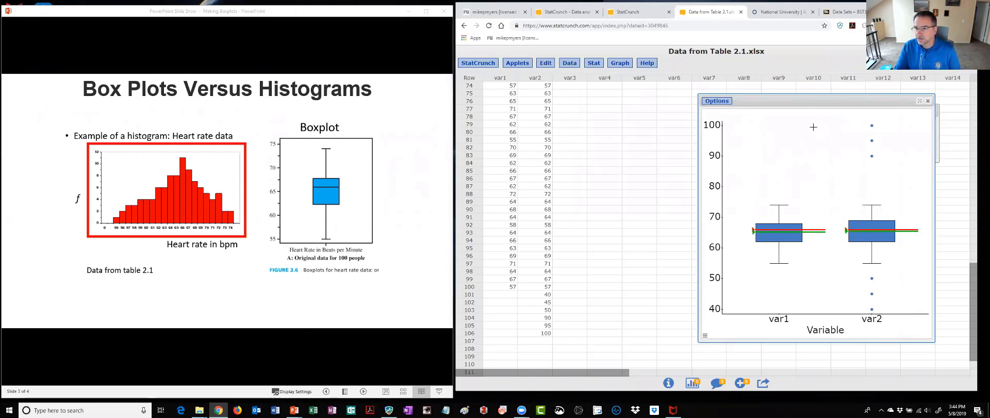
Move the boxplots left of the var1 summary table and advance to the outliers slide.
left_click_drag(814, 102, 675, 101)
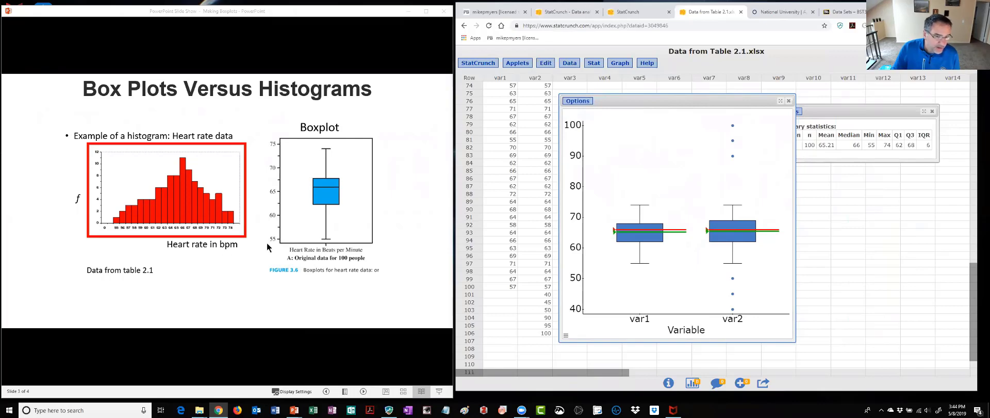
left_click(247, 258)
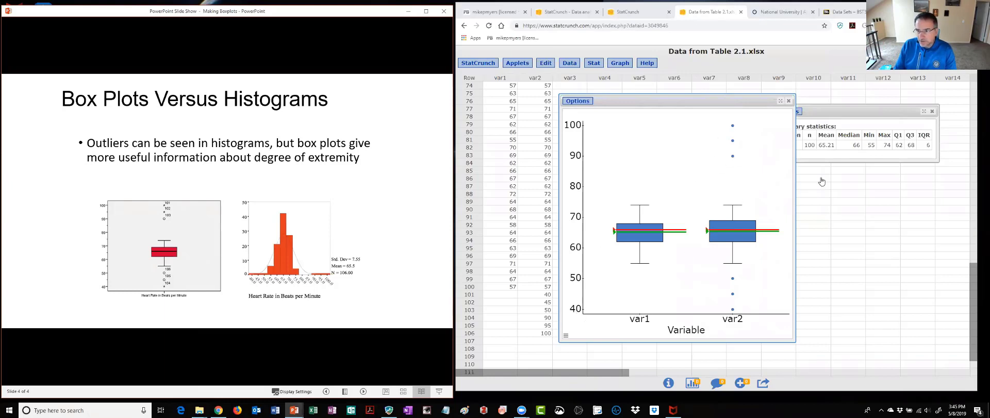
left_click_drag(699, 99, 677, 98)
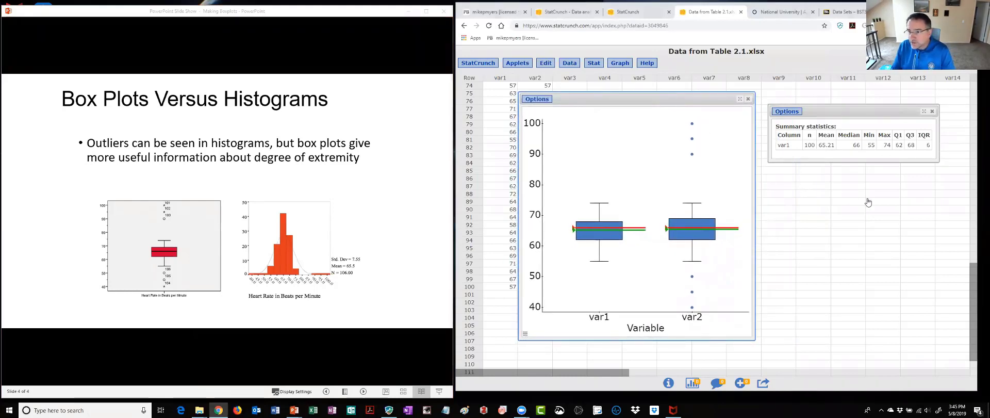
Edit the summary statistics to add var2 and recompute for both columns.
left_click(793, 113)
left_click(792, 113)
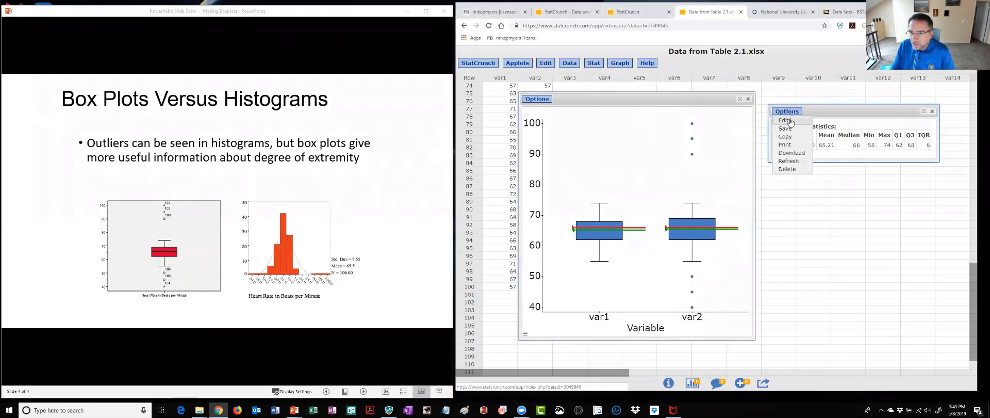
left_click(789, 122)
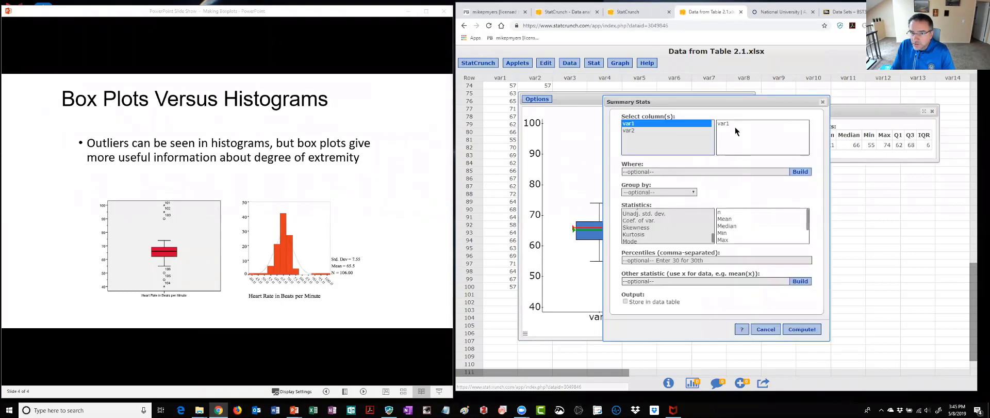
left_click(643, 132, "shift")
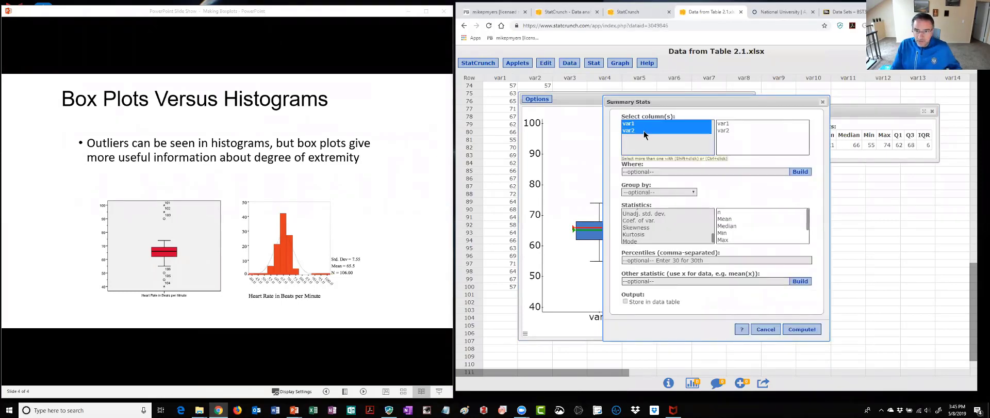
left_click(799, 328)
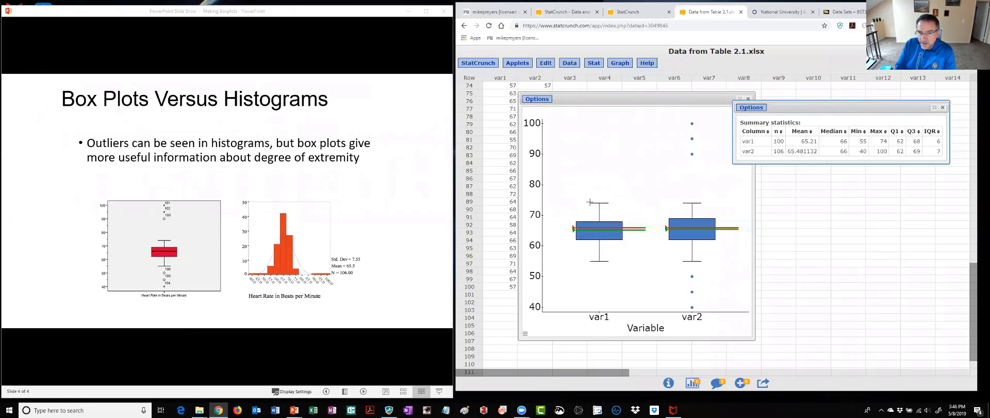
mouse_move(592, 261)
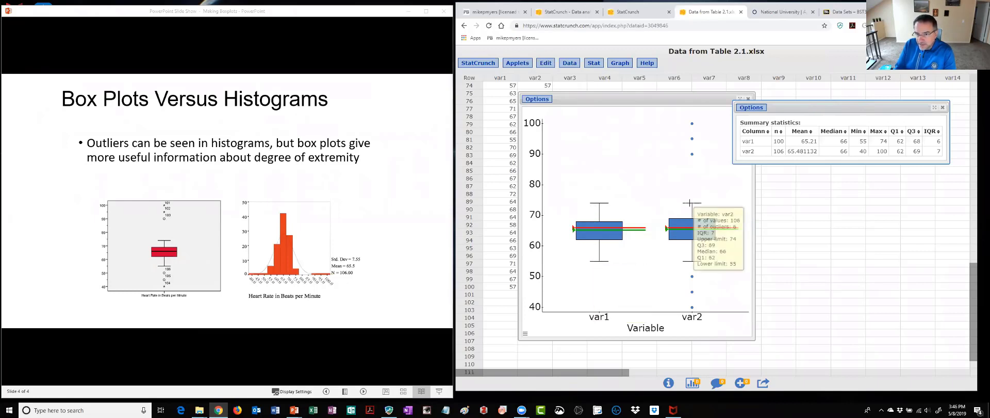
mouse_move(686, 260)
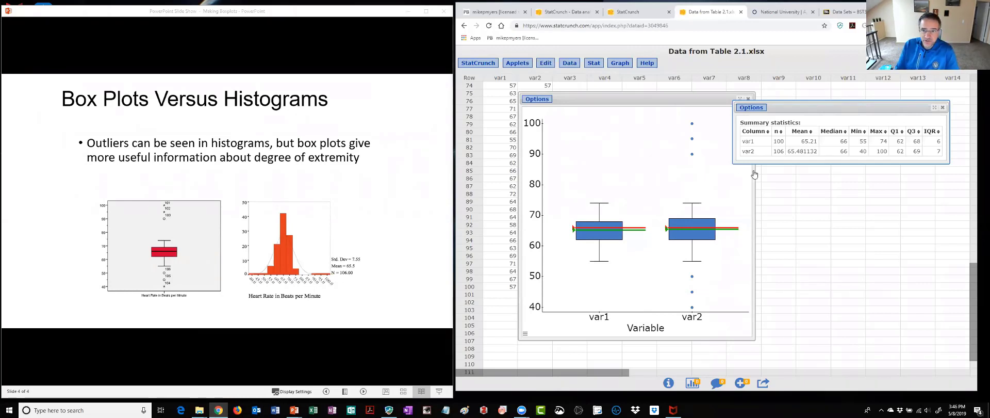
End the slide show and view the Box Plots Versus Histograms slide in Reading View.
left_click(382, 188)
left_click(382, 188)
left_click(382, 188)
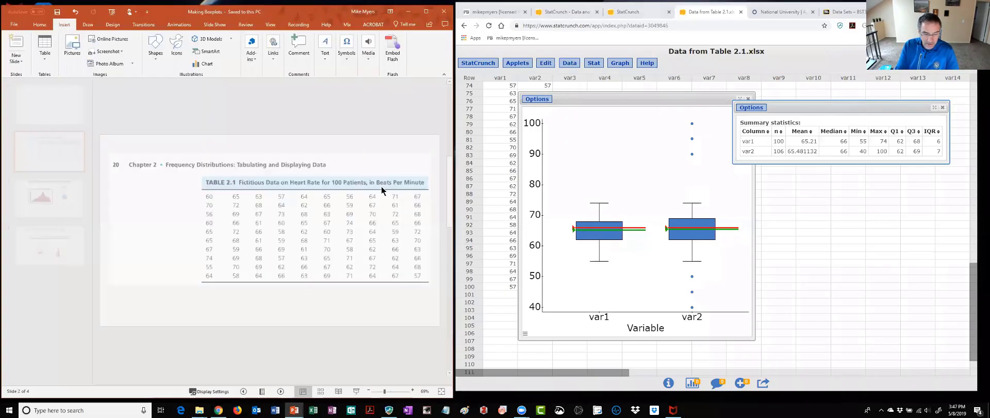
scroll(382, 189, "down", 1)
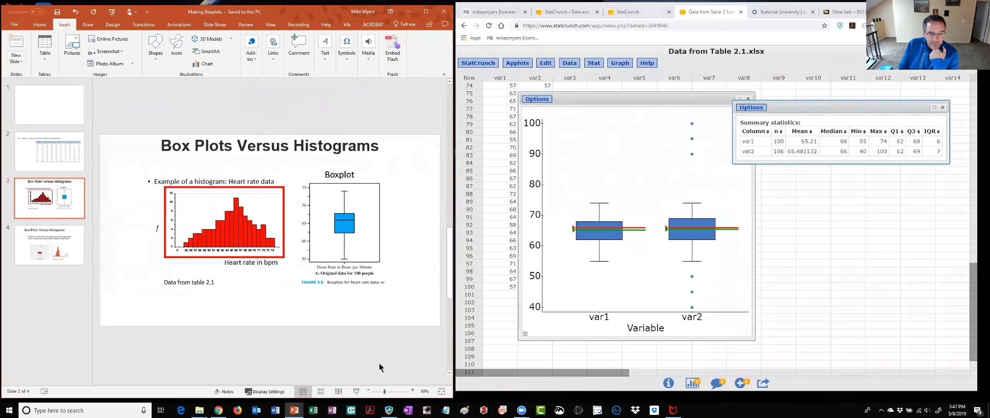
left_click(338, 391)
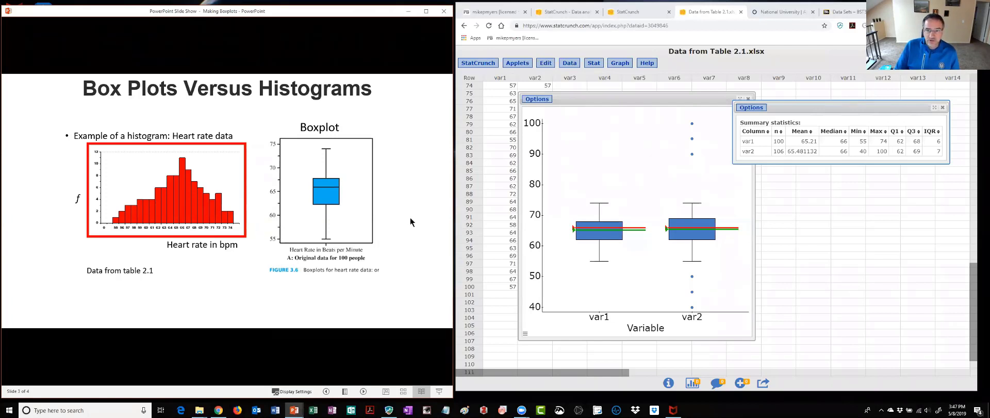
Open StatCrunch's Graph menu.
left_click(624, 66)
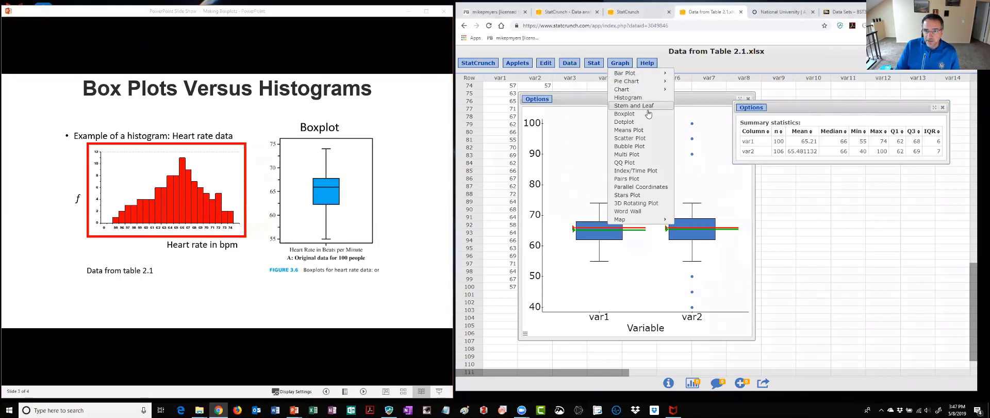